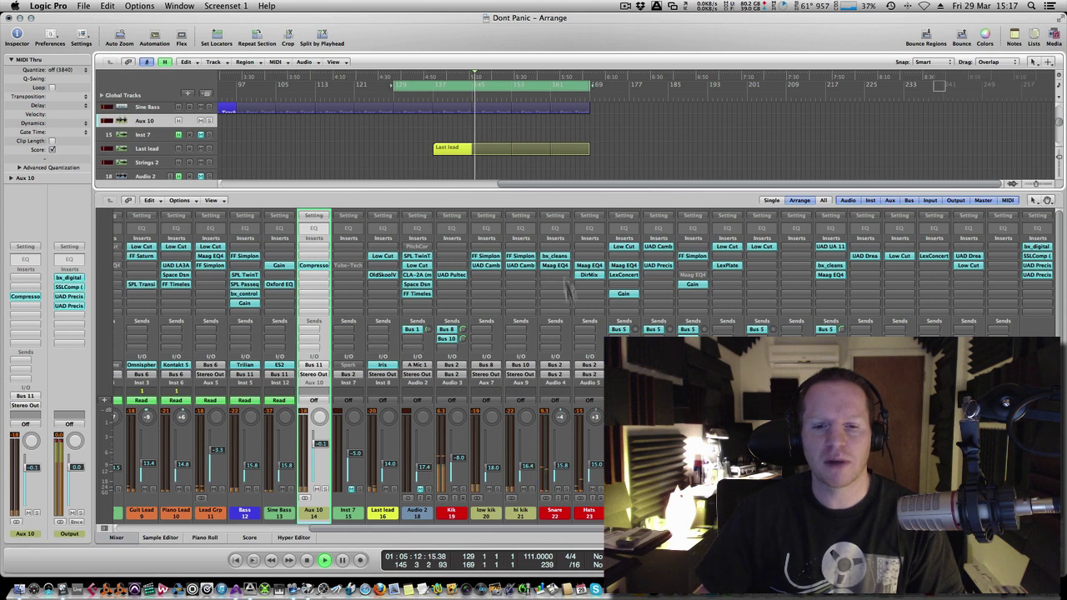
# Check the Kik, low kik, hi kik and Bass channels, then move the cycle start to bar 137.
pyautogui.click(453, 514)
pyautogui.click(486, 514)
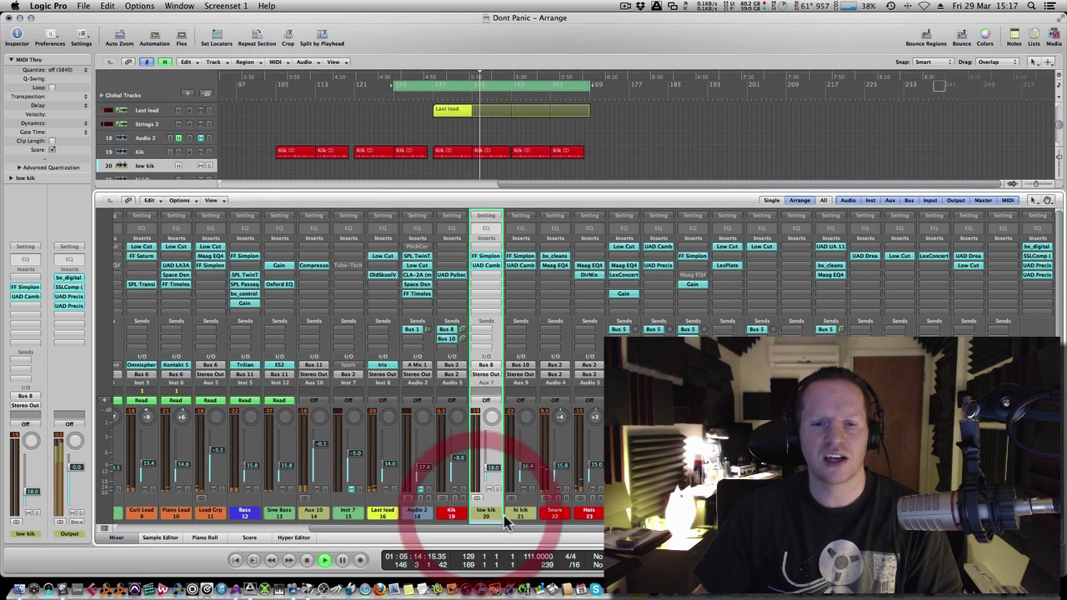
pyautogui.click(512, 515)
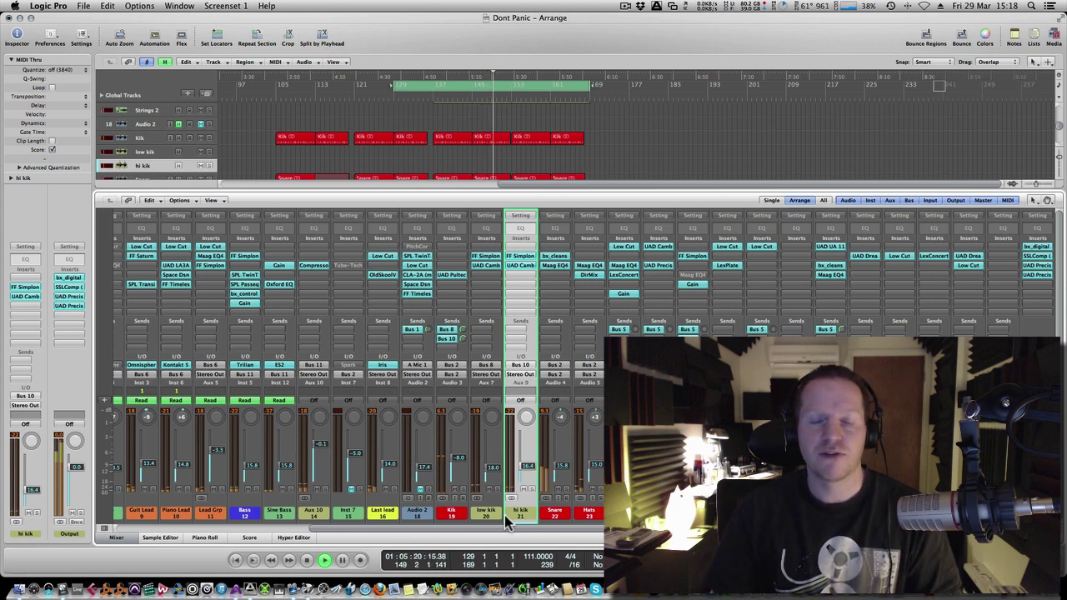
pyautogui.click(246, 514)
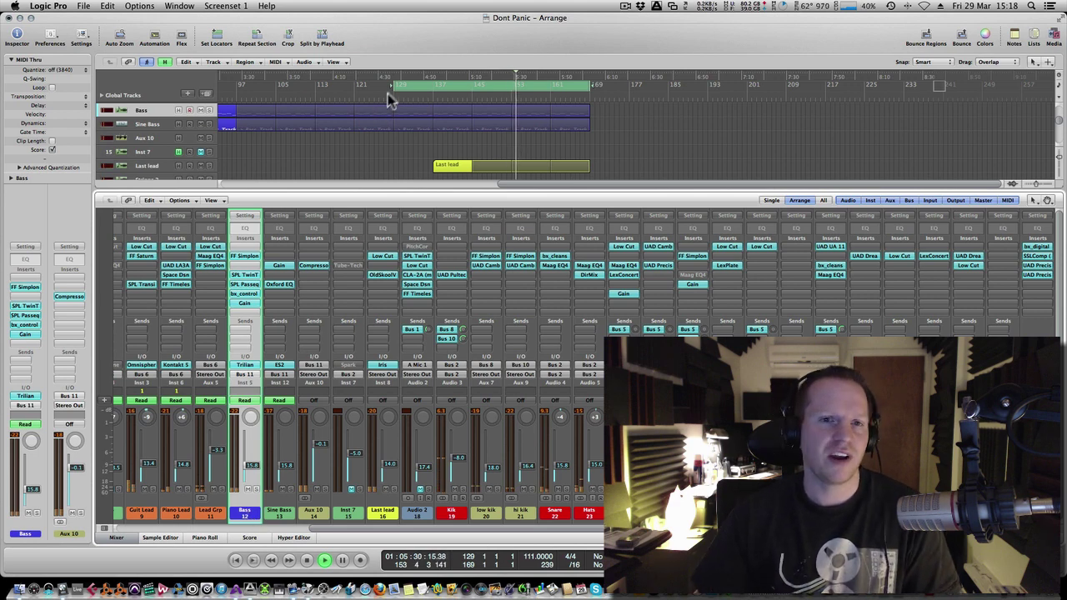
pyautogui.moveTo(394, 83); pyautogui.dragTo(432, 84)
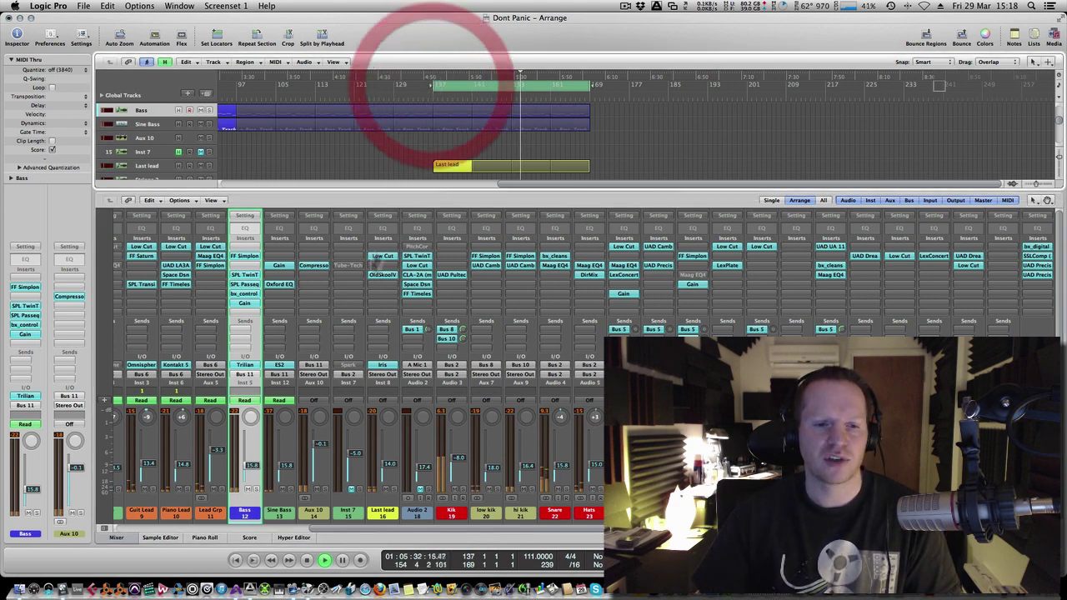
# Look over the Bass region's notes in the Piano Roll, then close the editor.
pyautogui.hscroll(-5, 239, 133)
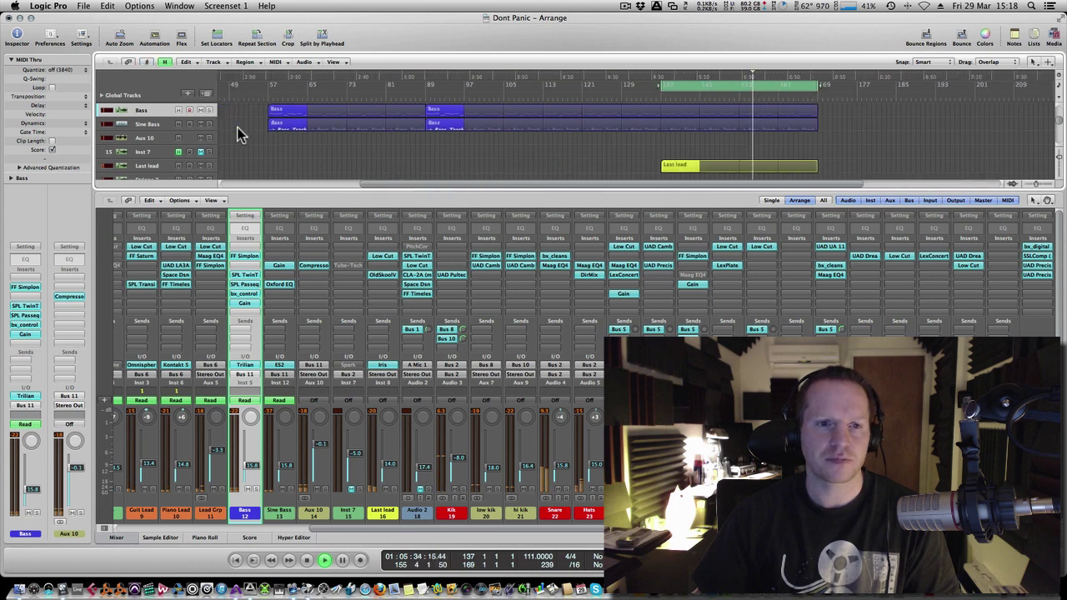
pyautogui.doubleClick(439, 123)
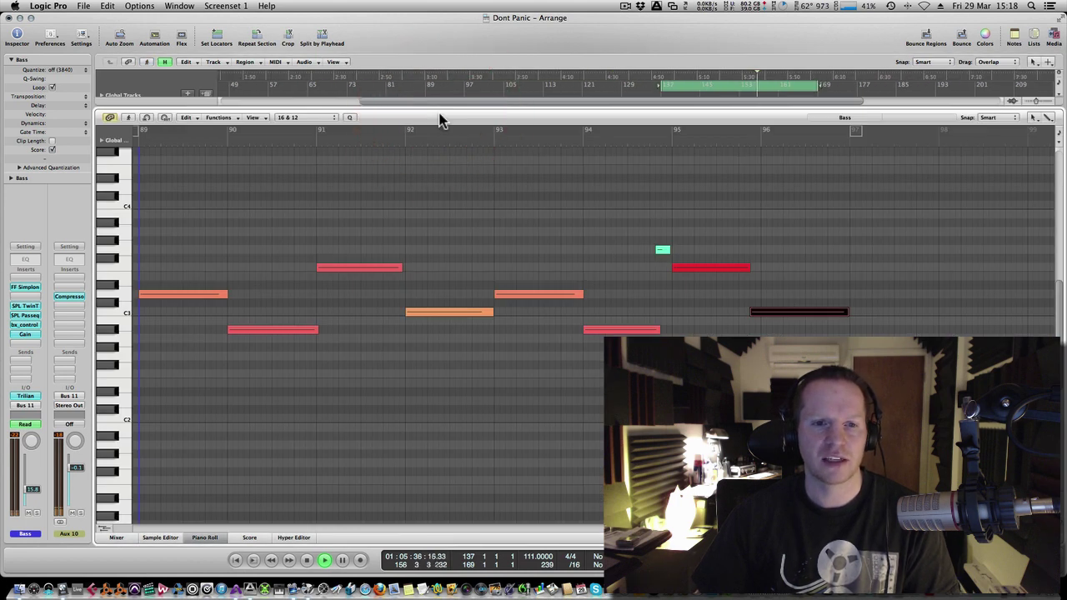
pyautogui.click(204, 538)
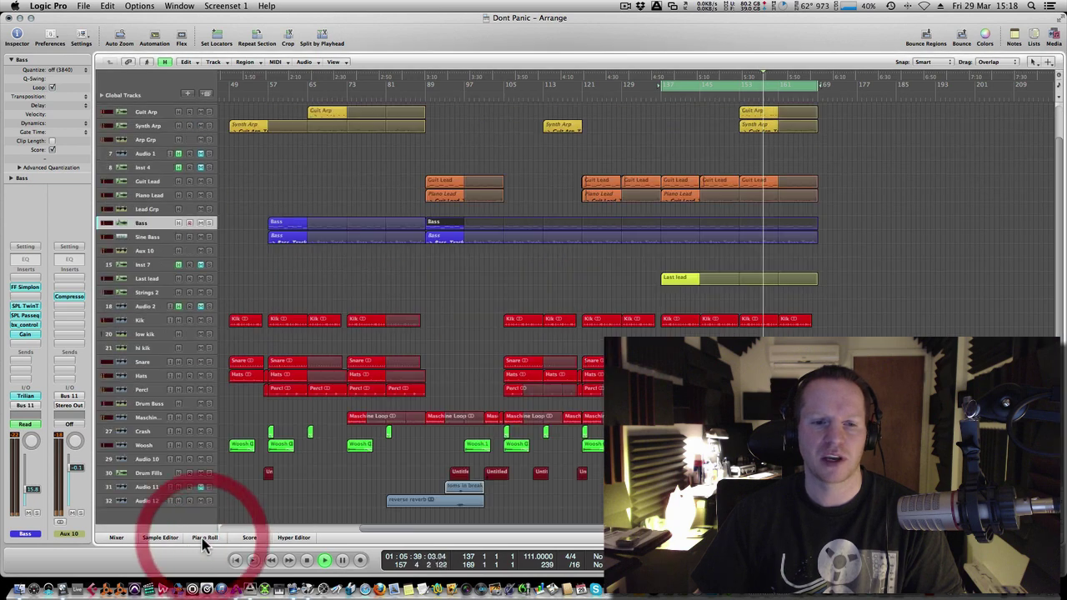
# Open the Sine Bass alias region, cancel the alias prompt, and select the Sine Bass track.
pyautogui.doubleClick(437, 240)
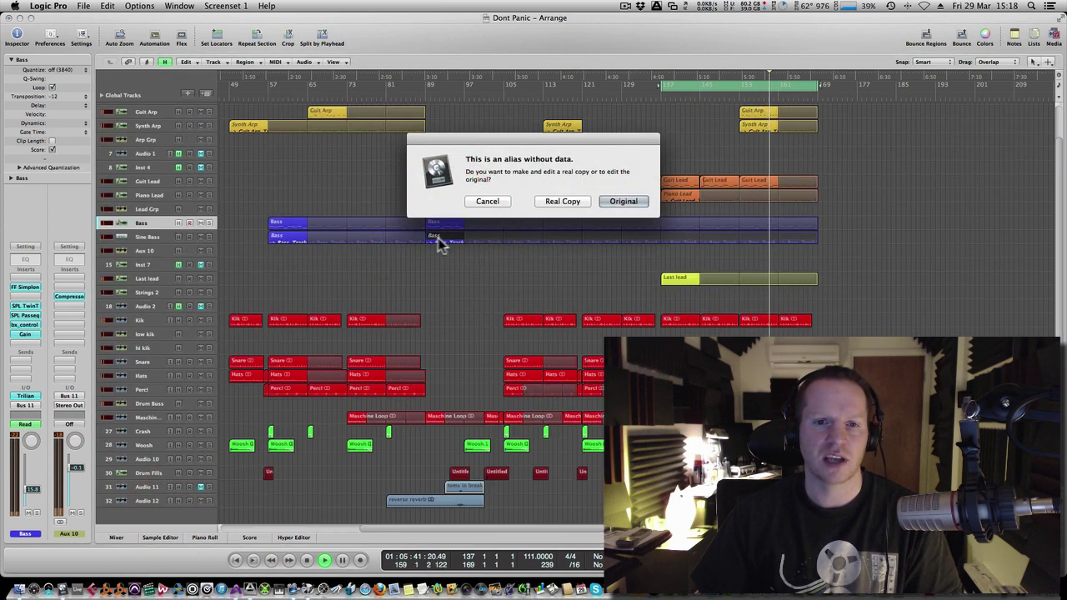
pyautogui.click(494, 201)
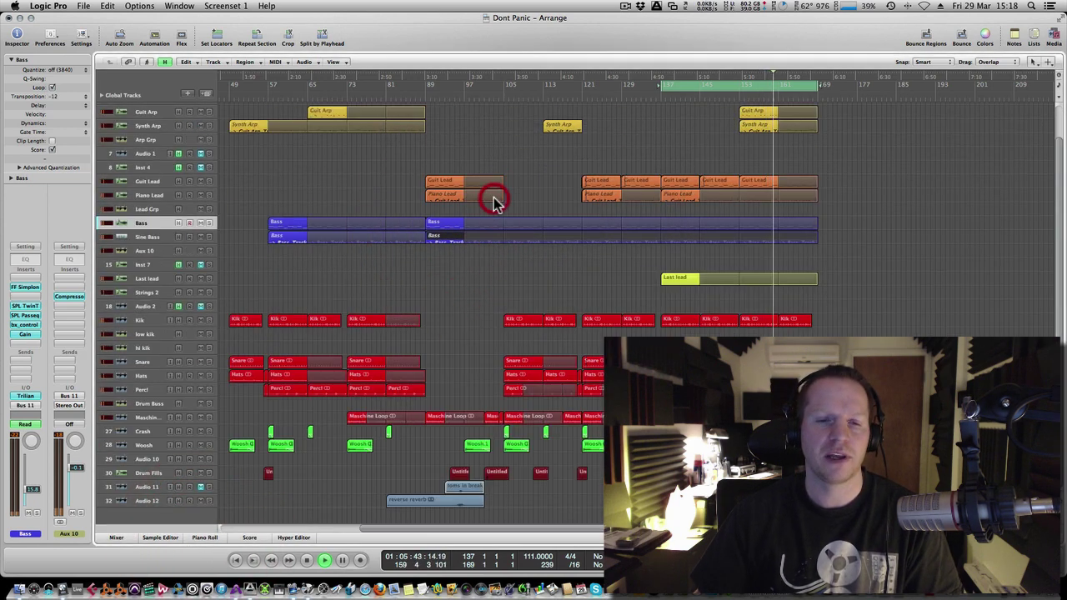
pyautogui.click(160, 236)
pyautogui.click(208, 236)
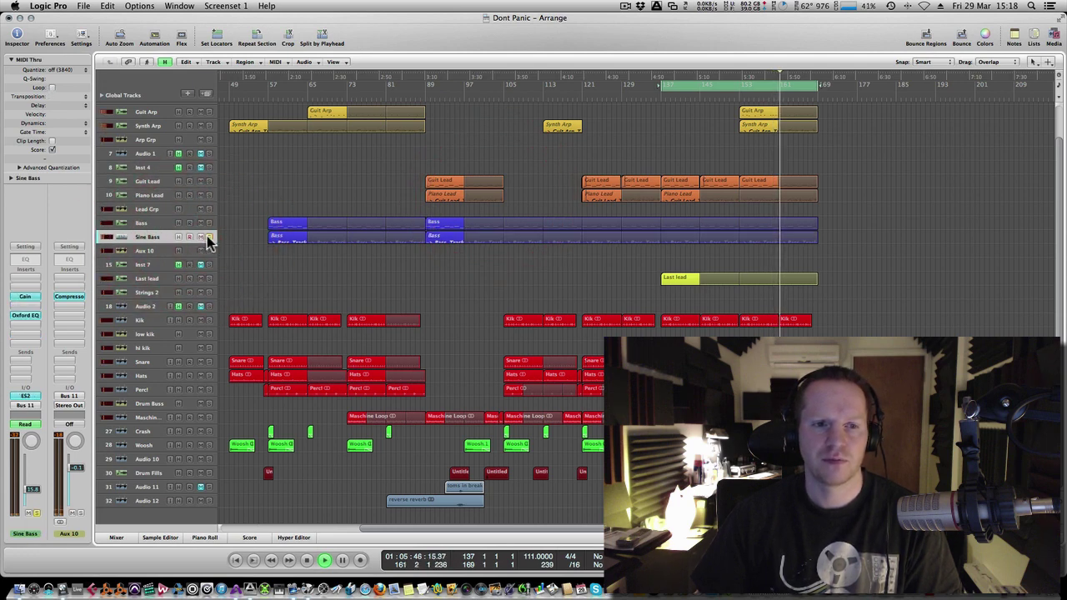
# Solo the Bass track, then unsolo it and solo the Sine Bass track instead.
pyautogui.click(209, 223)
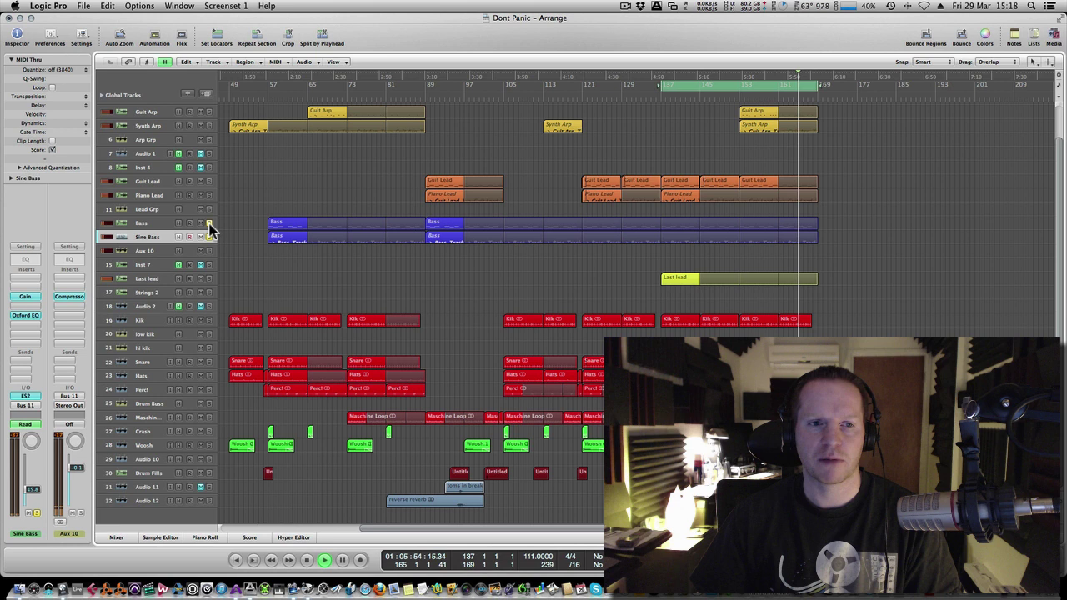
pyautogui.click(208, 225)
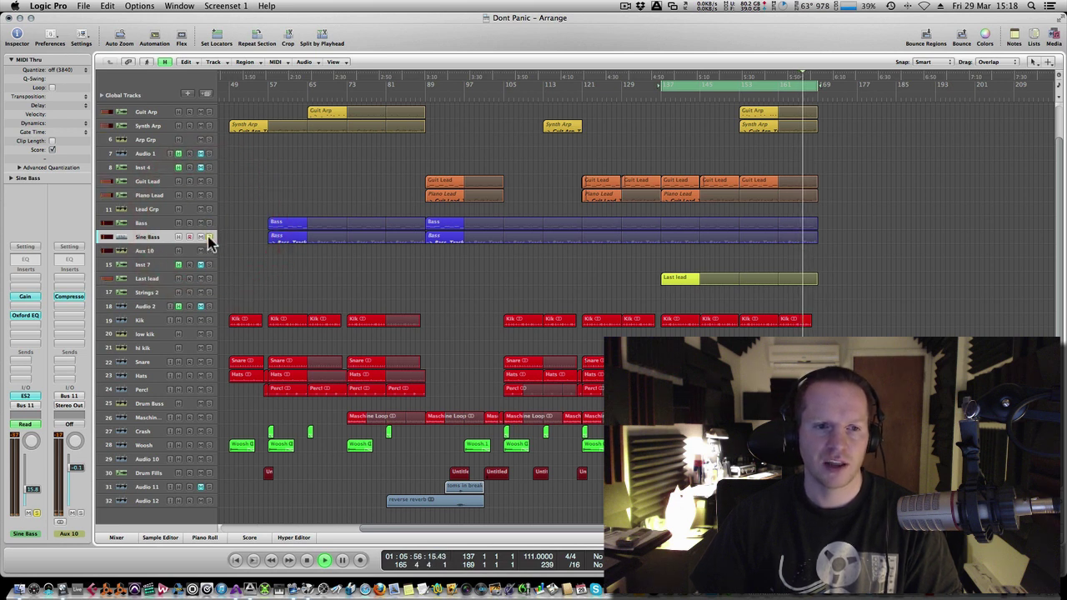
pyautogui.click(208, 237)
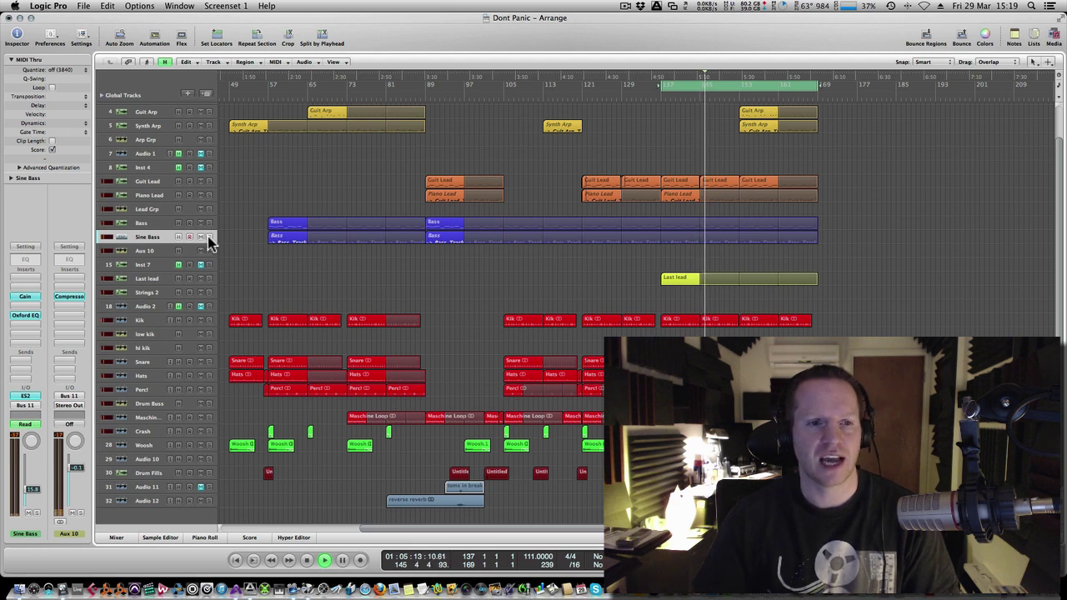
# Select the Aux 10 track, bring the mixer back, and select the Aux 10 channel strip.
pyautogui.click(190, 250)
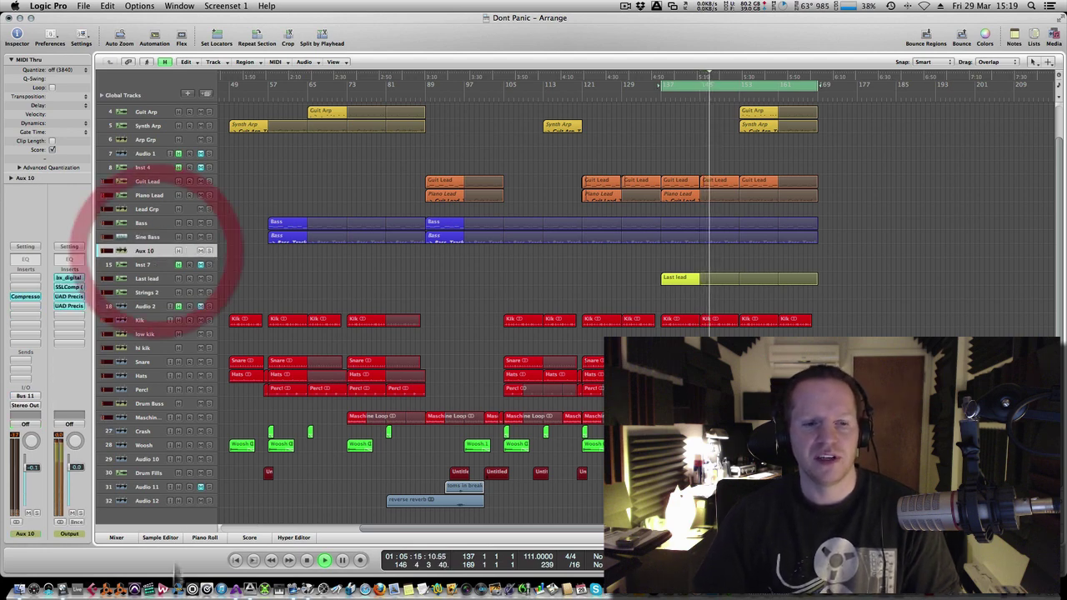
pyautogui.click(115, 538)
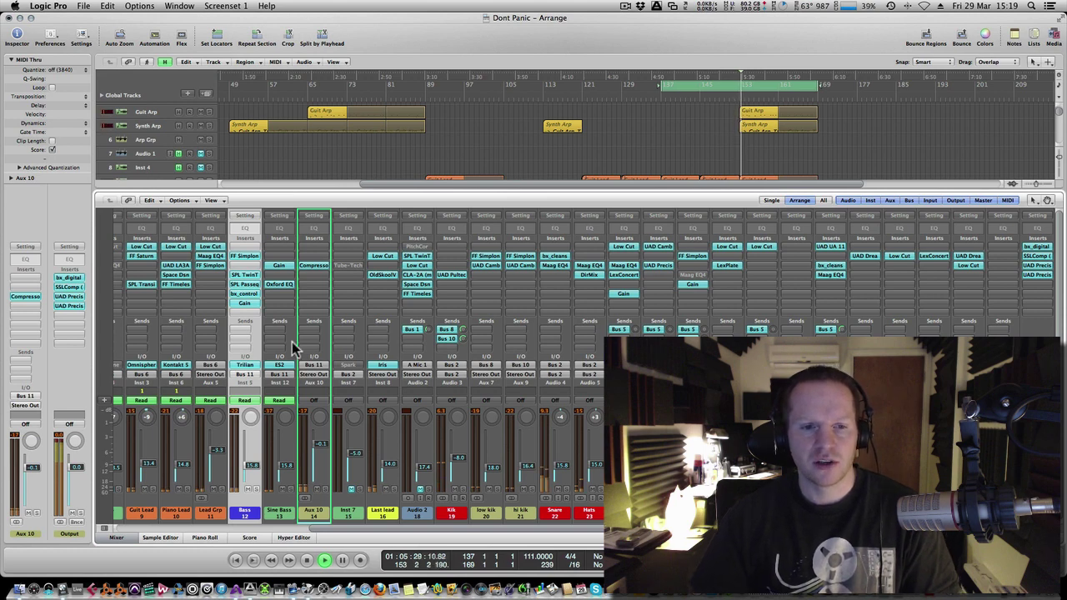
pyautogui.click(322, 514)
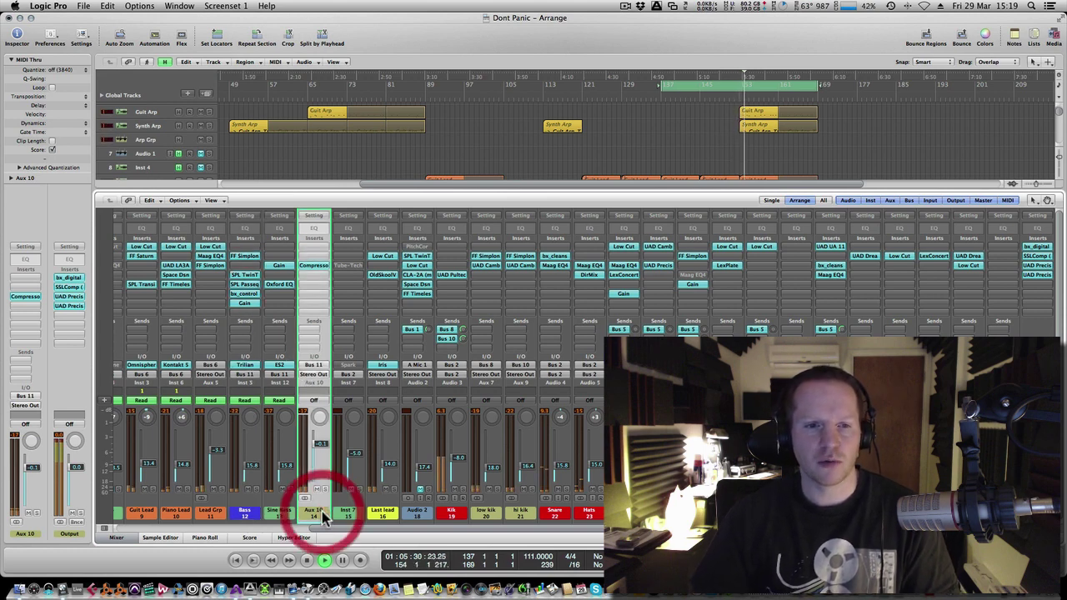
# Open the Aux 10 Compressor window, move the playhead back, and end the cycle at bar 153.
pyautogui.click(315, 265)
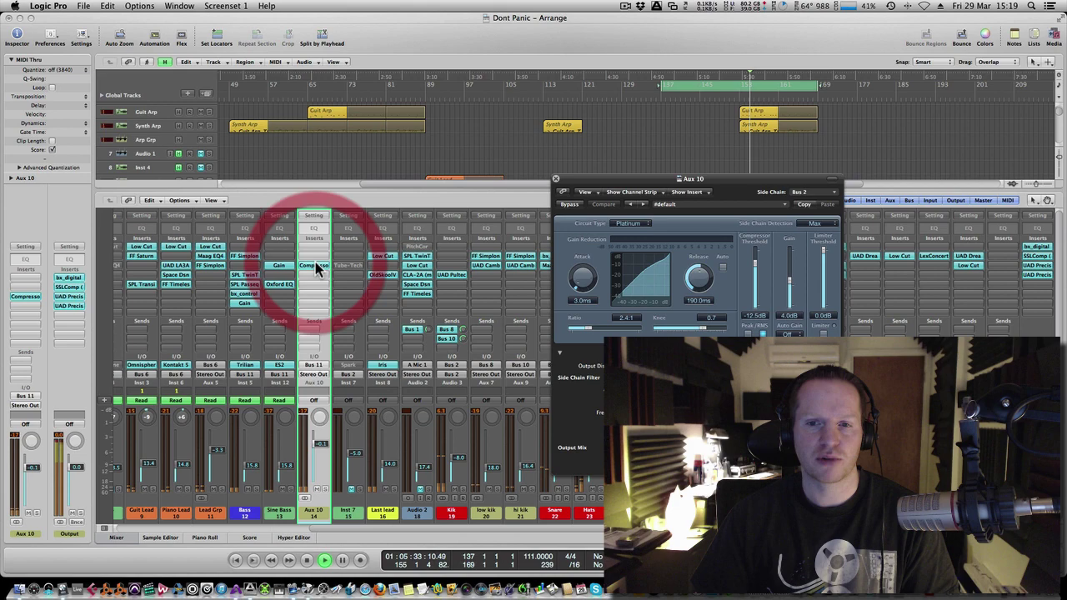
pyautogui.moveTo(632, 184); pyautogui.dragTo(319, 153)
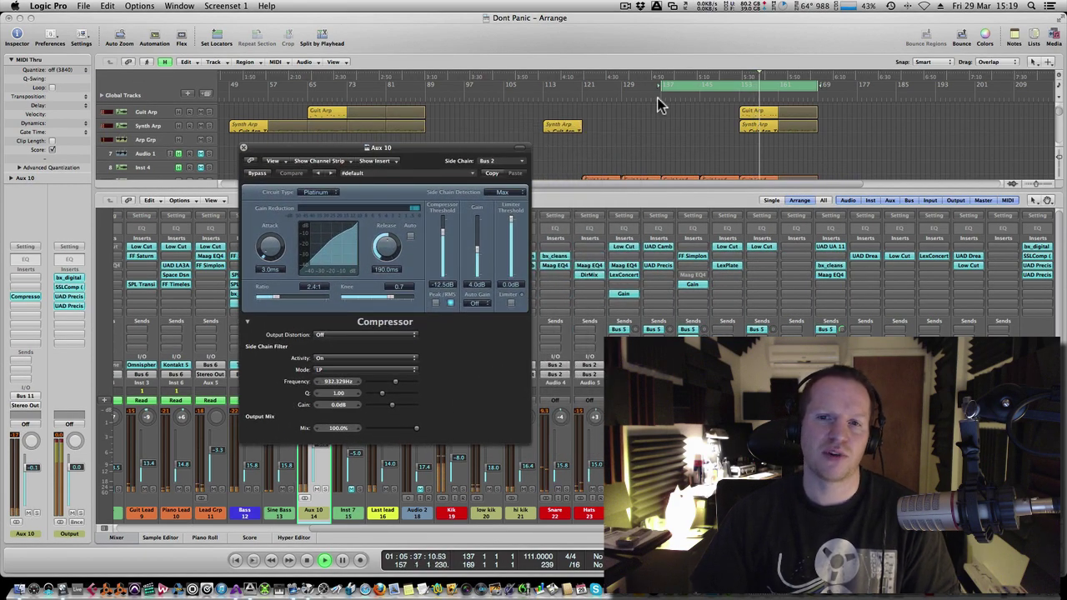
pyautogui.click(659, 103)
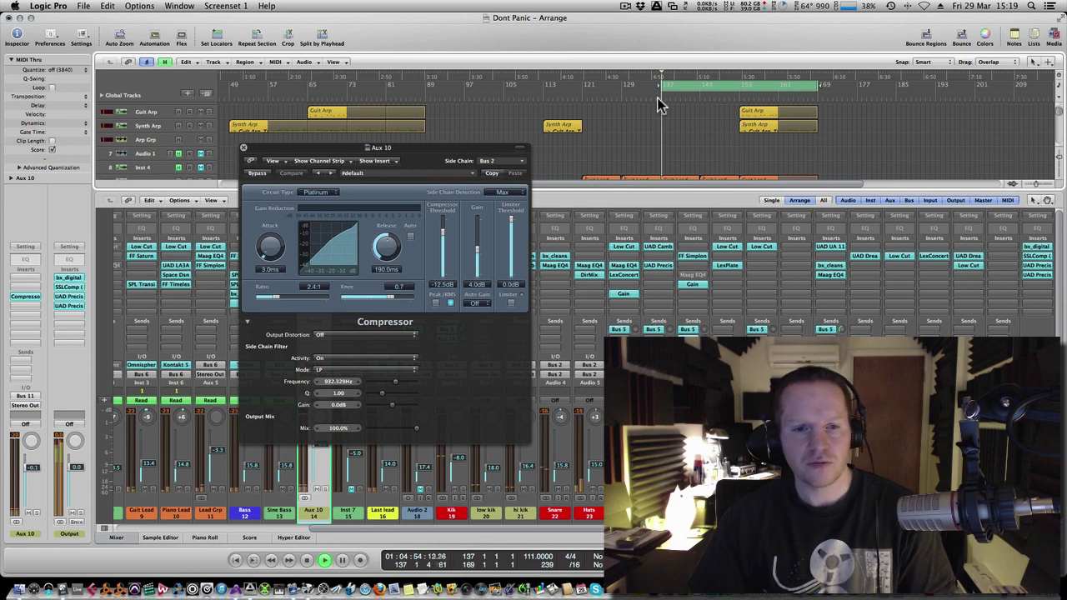
pyautogui.moveTo(816, 85); pyautogui.dragTo(737, 88)
pyautogui.click(696, 136)
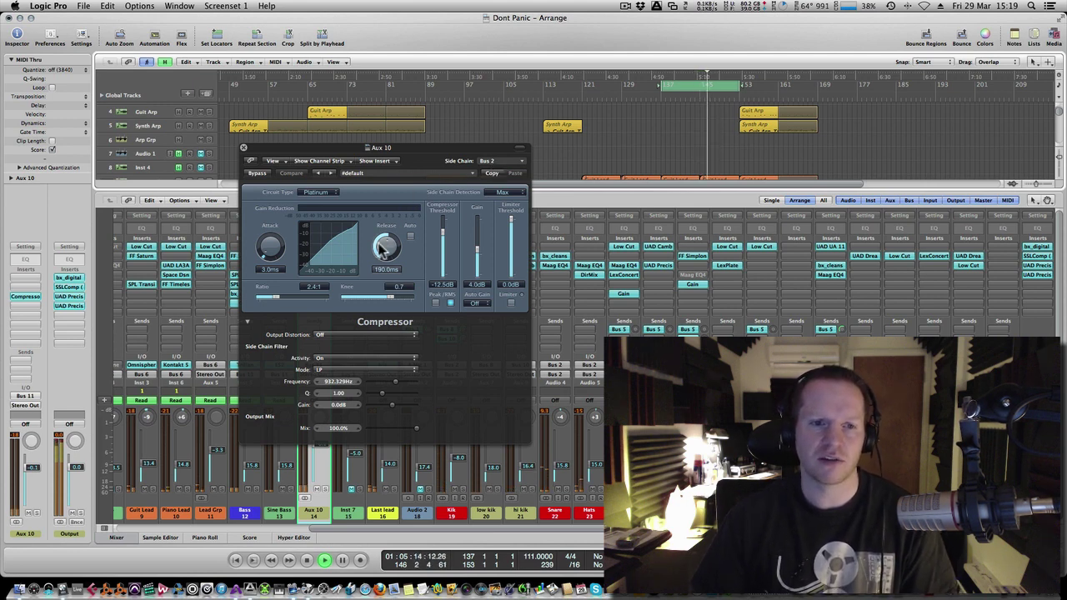
# Give the Aux 10 Compressor a 2.5 ms attack, -15 dB threshold, and ~147 Hz sidechain low-pass.
pyautogui.moveTo(275, 246); pyautogui.dragTo(272, 240)
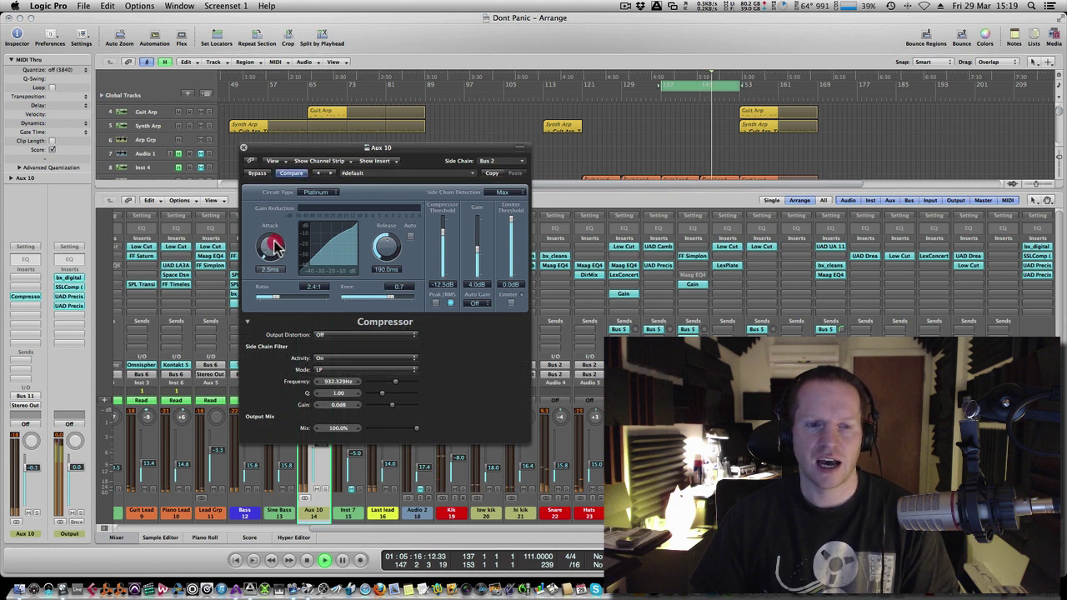
pyautogui.moveTo(444, 236); pyautogui.dragTo(442, 239)
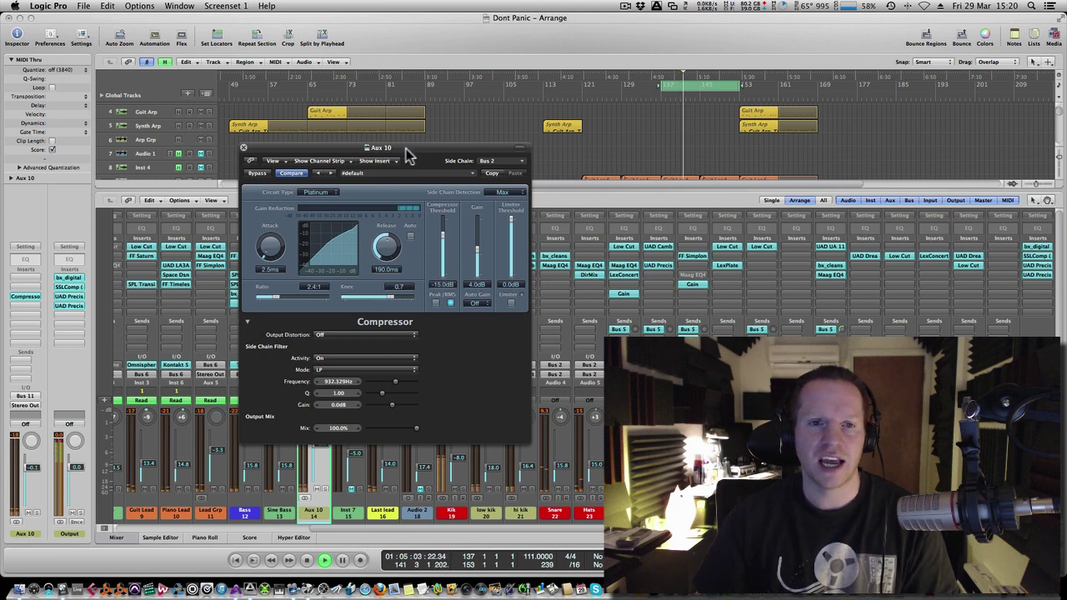
pyautogui.moveTo(410, 151); pyautogui.dragTo(447, 153)
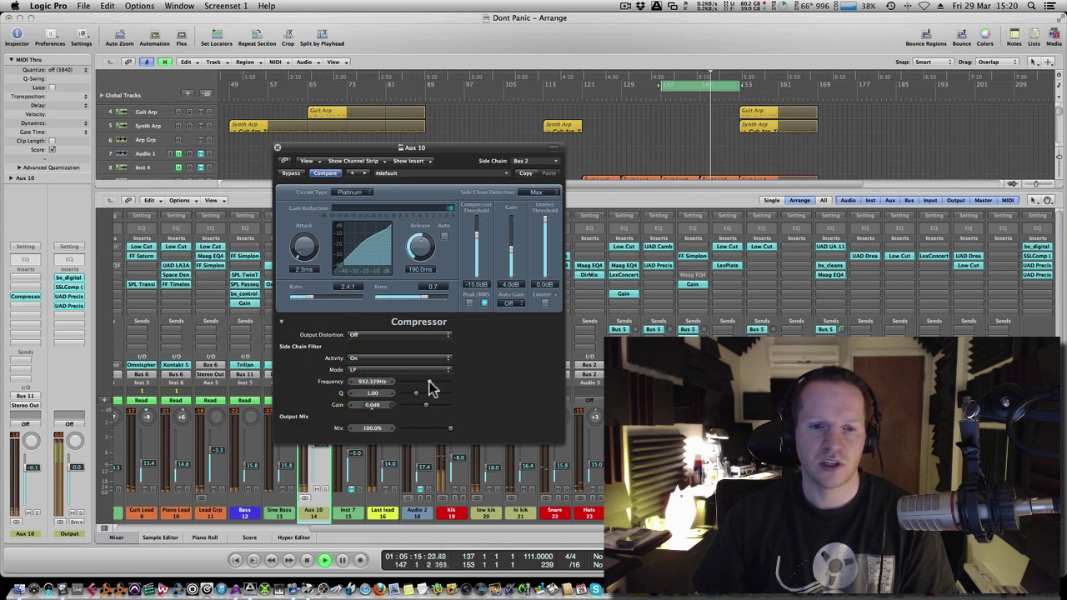
pyautogui.moveTo(428, 389); pyautogui.dragTo(416, 386)
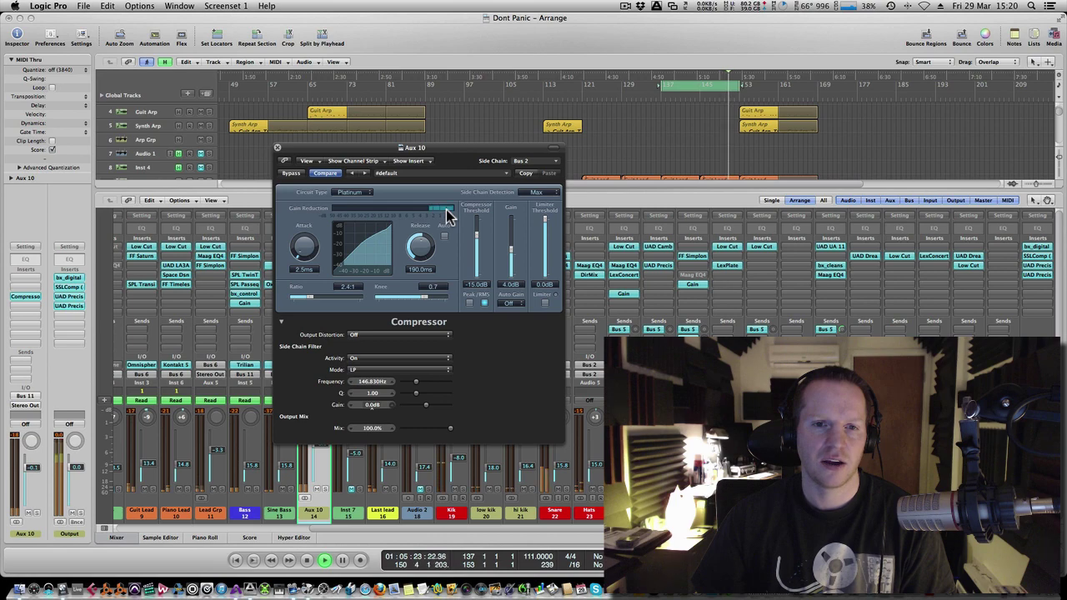
pyautogui.moveTo(446, 150); pyautogui.dragTo(675, 143)
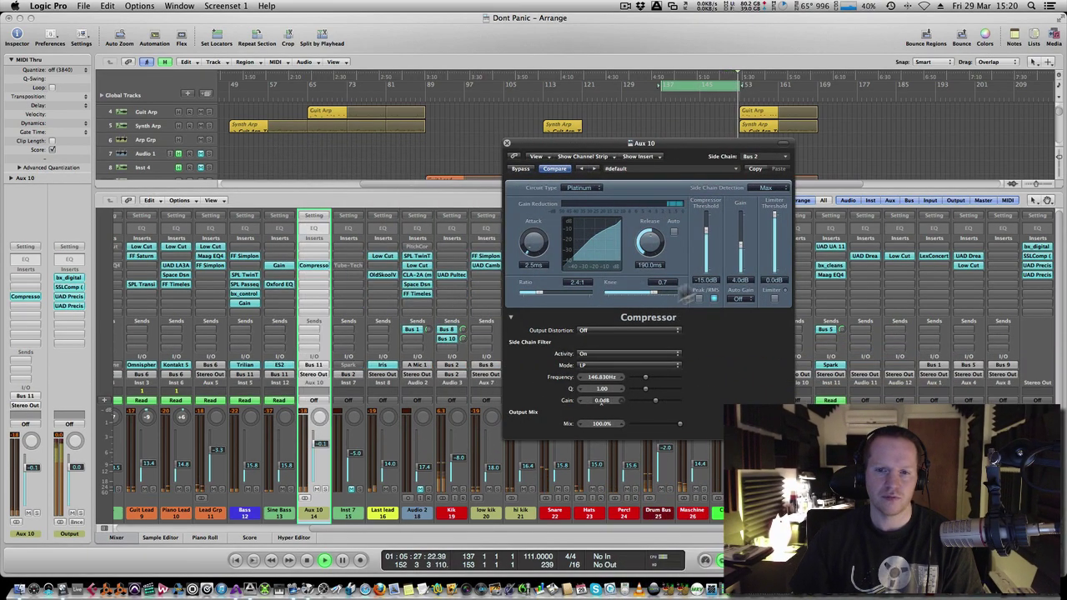
# Drop the Compressor threshold far down, then settle it back around -14 to -15 dB.
pyautogui.moveTo(706, 222); pyautogui.dragTo(707, 248)
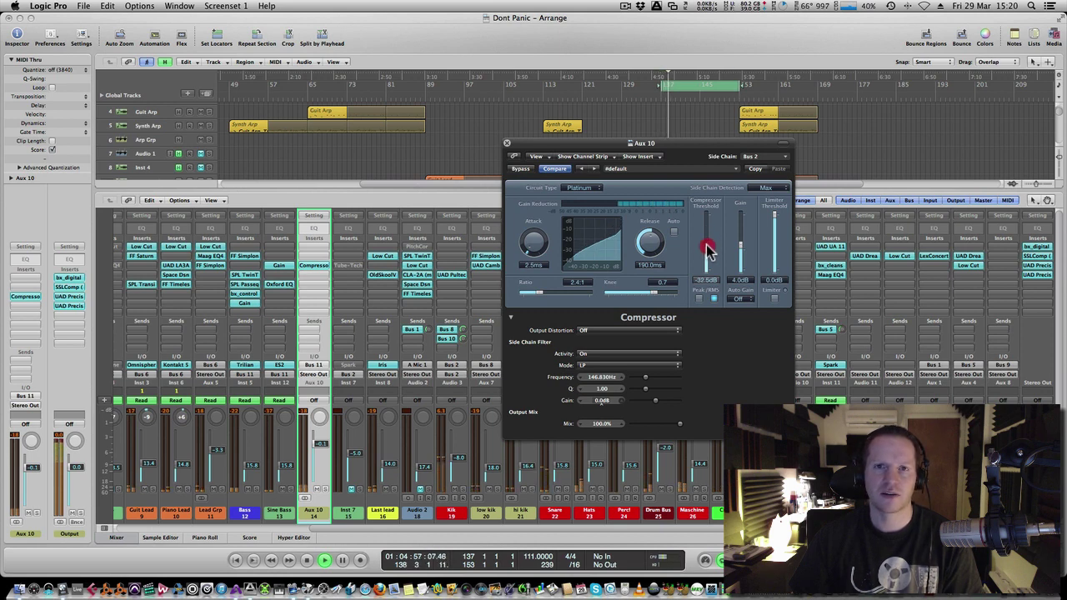
pyautogui.moveTo(707, 248)
pyautogui.mouseDown()
pyautogui.moveTo(707, 227)
pyautogui.moveTo(706, 236)
pyautogui.mouseUp()
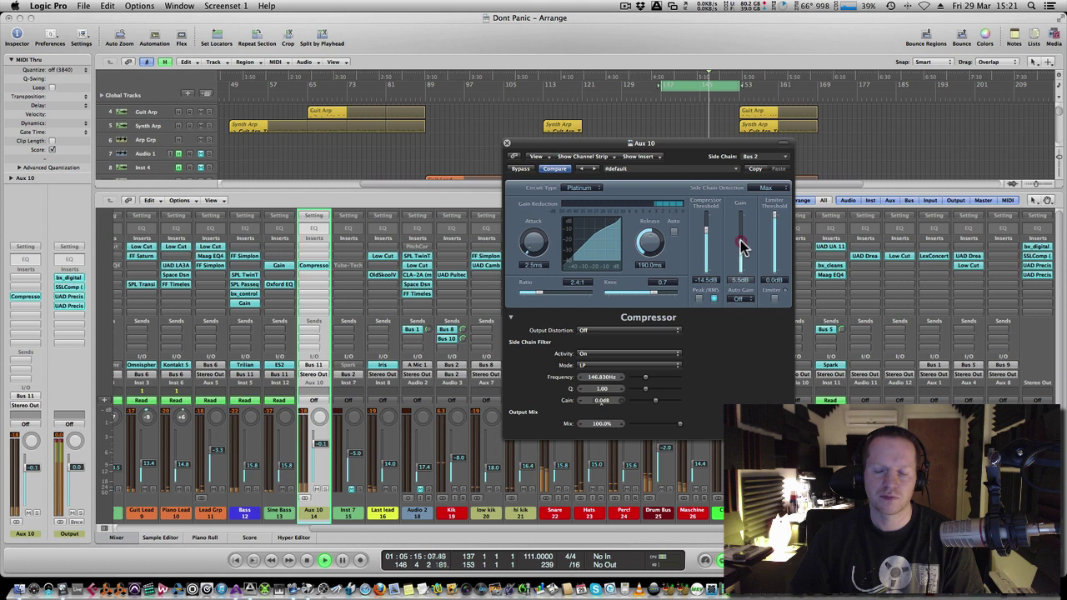
pyautogui.moveTo(710, 241); pyautogui.dragTo(705, 231)
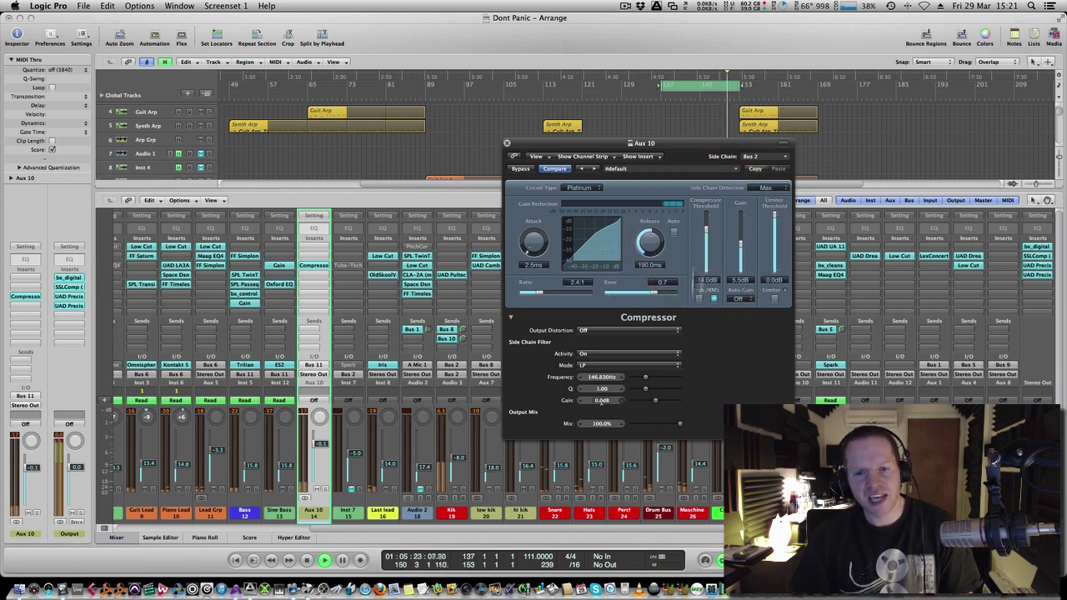
# Raise the sidechain filter frequency to 19912 Hz and set the filter's Activity to Off.
pyautogui.moveTo(645, 380); pyautogui.dragTo(723, 381)
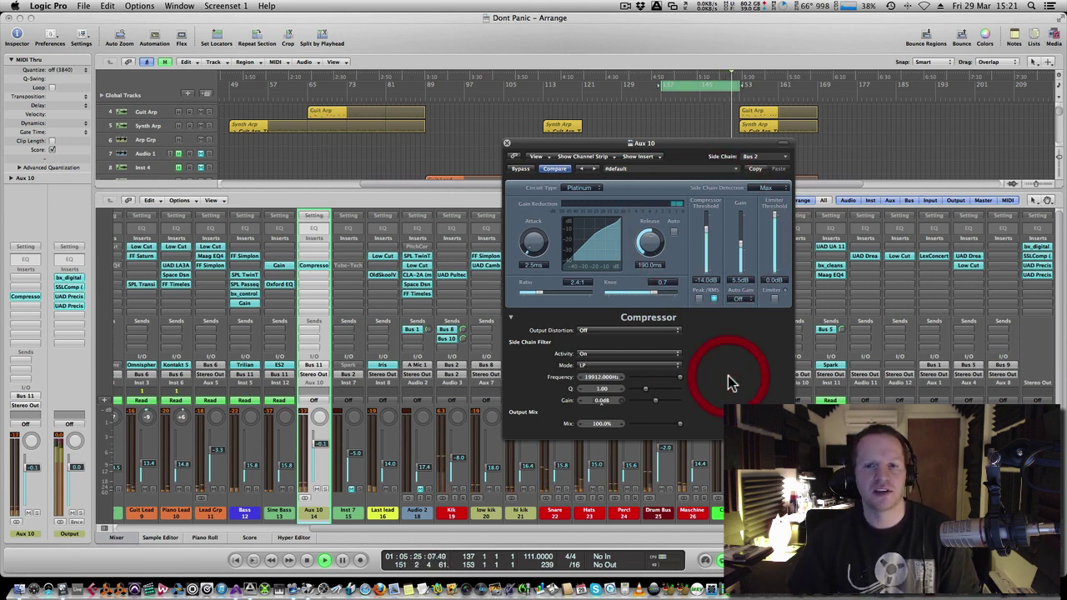
pyautogui.click(656, 367)
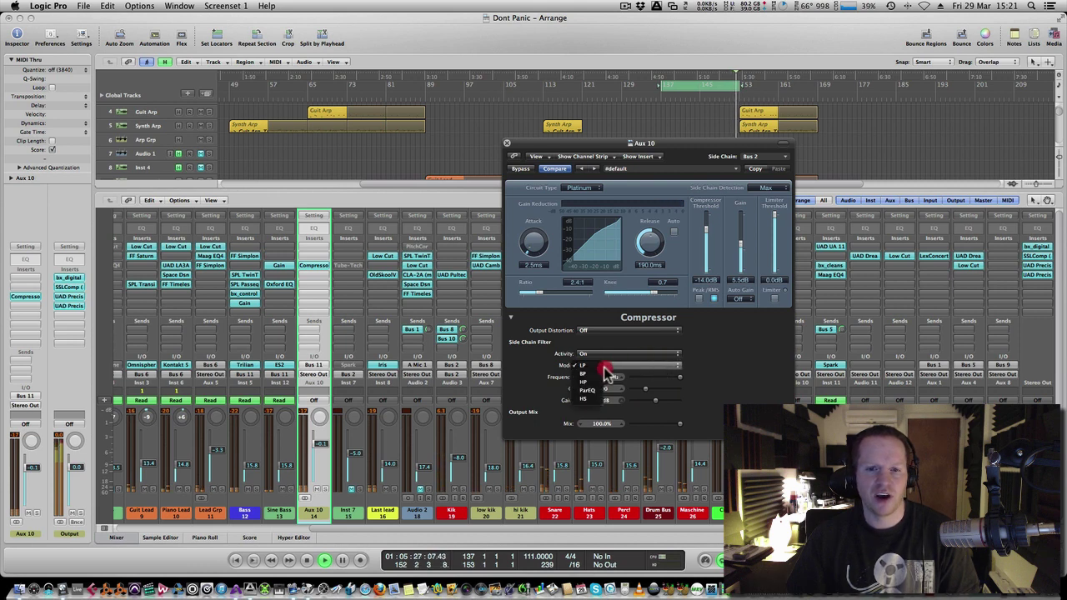
pyautogui.click(654, 365)
pyautogui.click(653, 355)
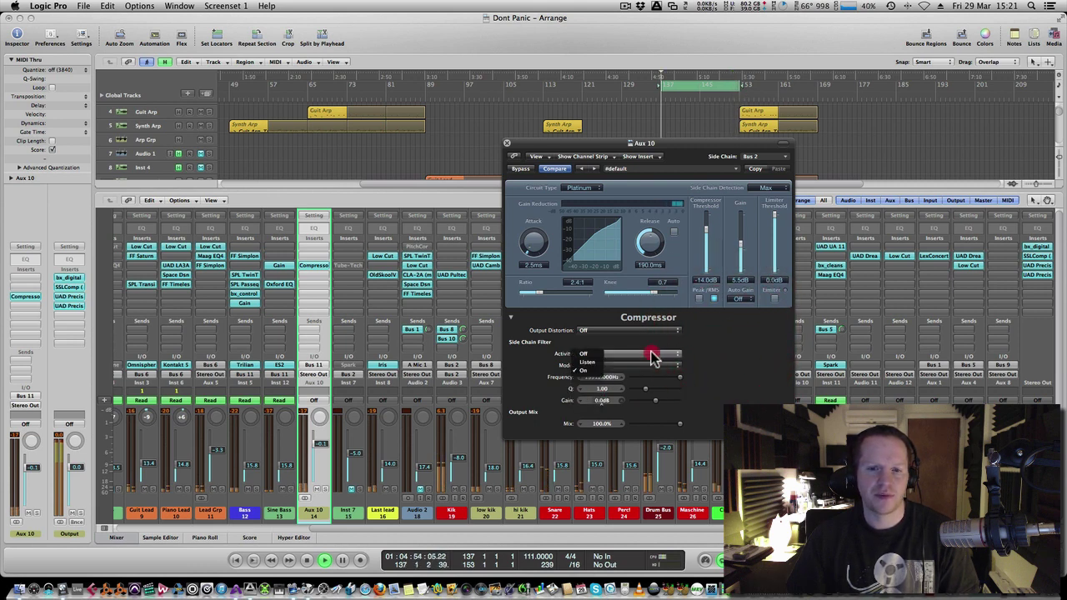
pyautogui.click(586, 354)
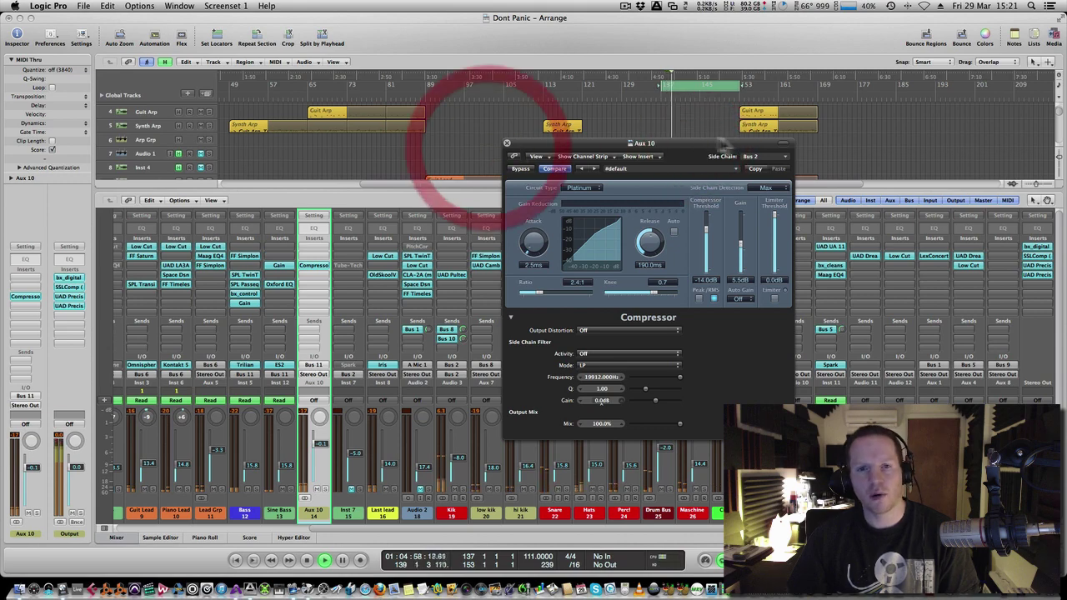
pyautogui.moveTo(594, 147); pyautogui.dragTo(377, 141)
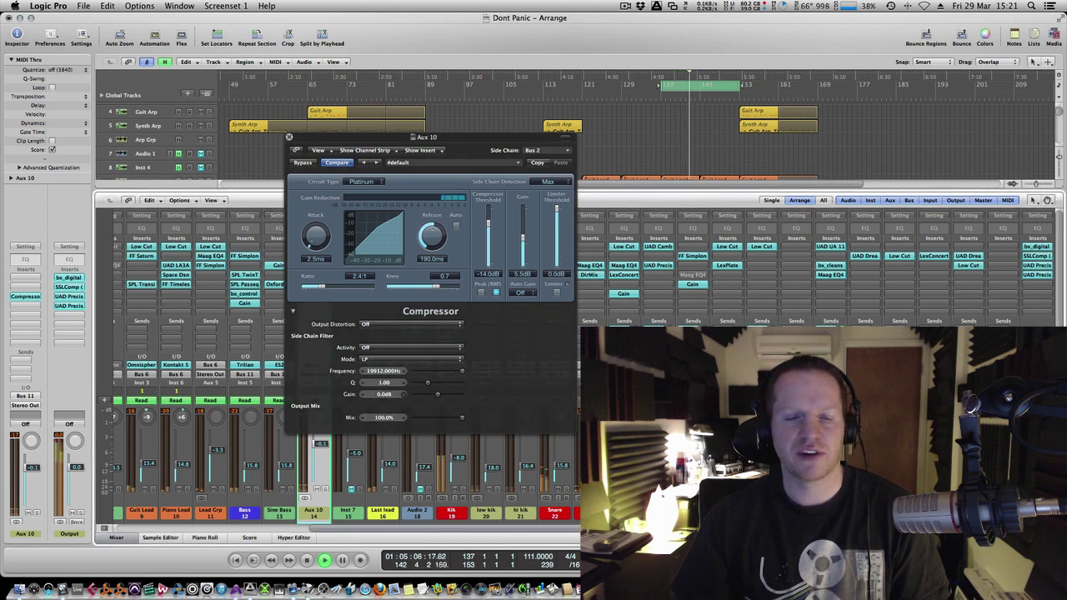
# Set the sidechain filter Activity back to On and its LP frequency to 220 Hz.
pyautogui.click(365, 348)
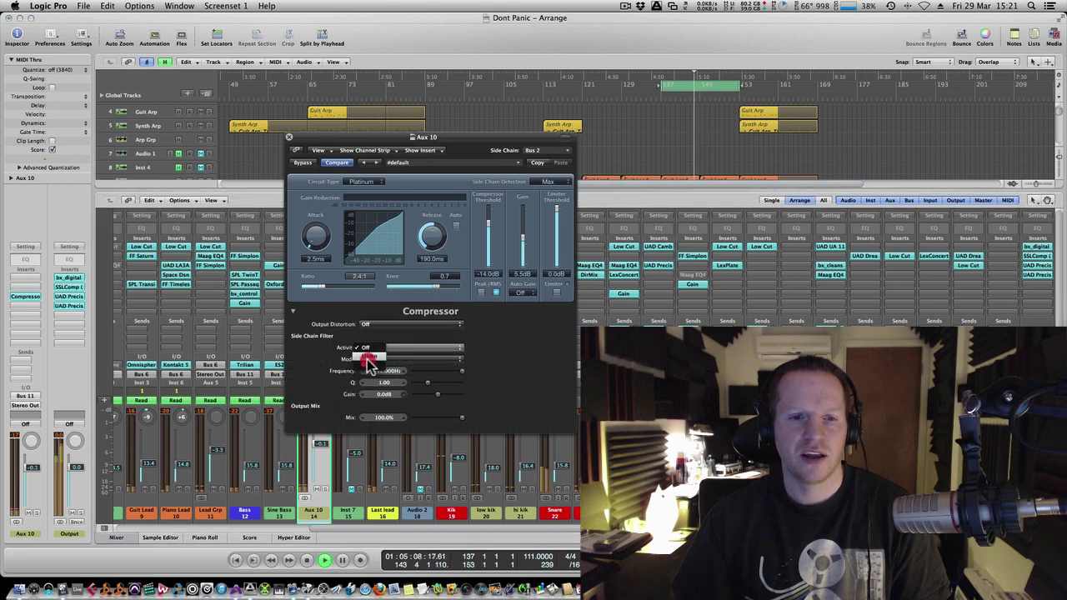
pyautogui.click(369, 367)
pyautogui.moveTo(461, 377); pyautogui.dragTo(427, 371)
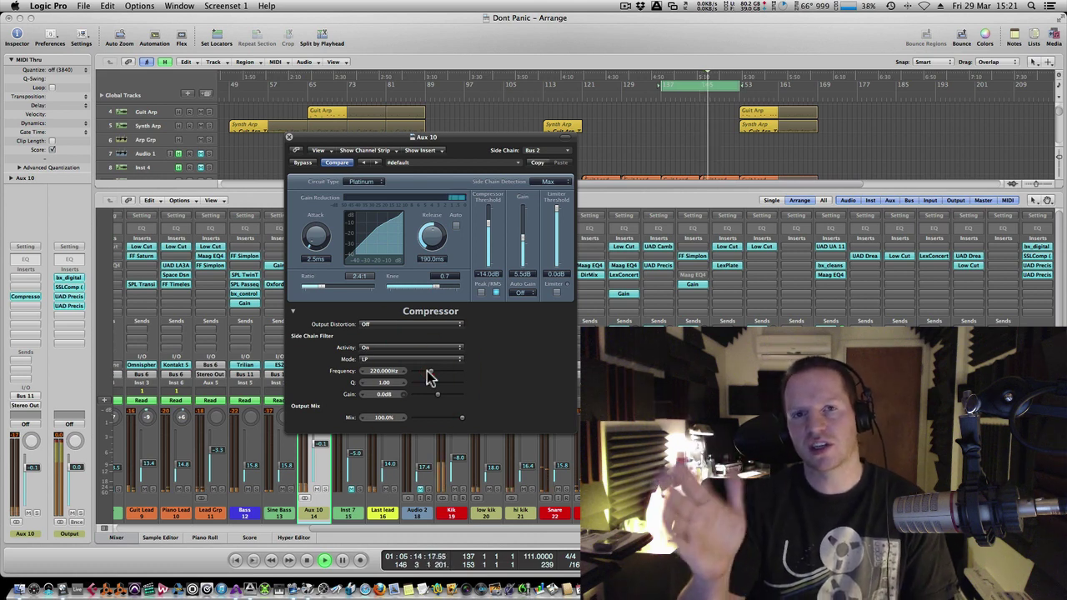